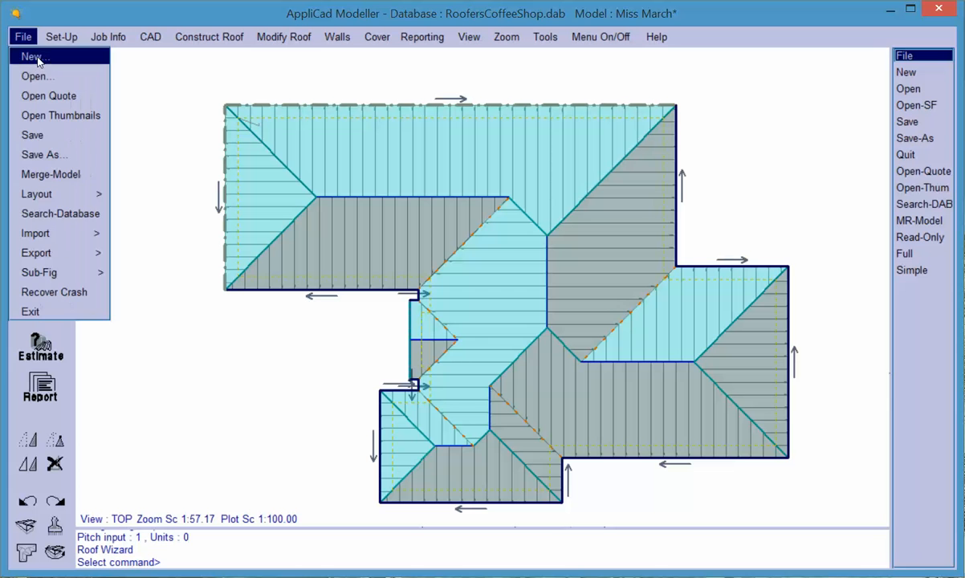
# Start a new model without saving the current one and begin a 3D roof outline with Track-Outline
pyautogui.click(54, 58)
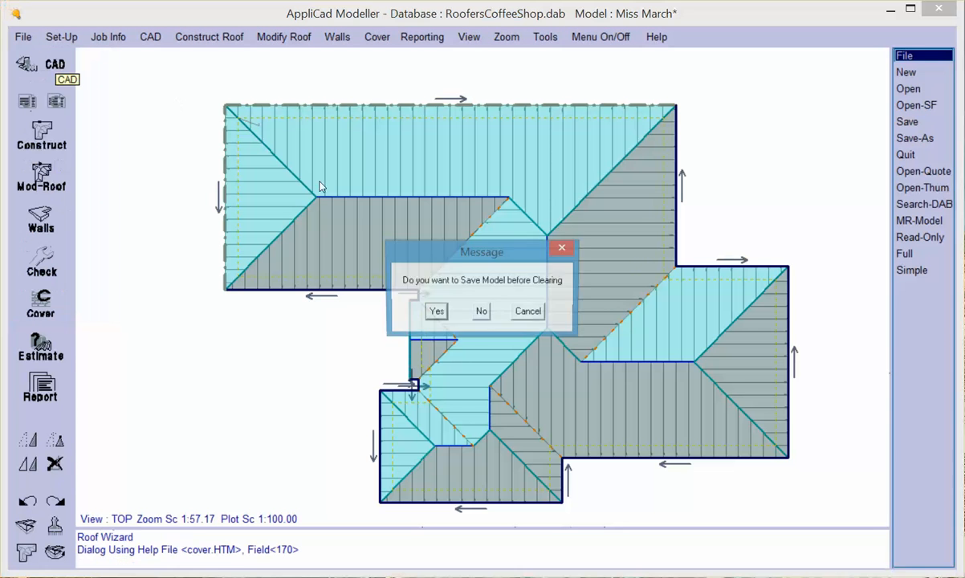
pyautogui.click(480, 313)
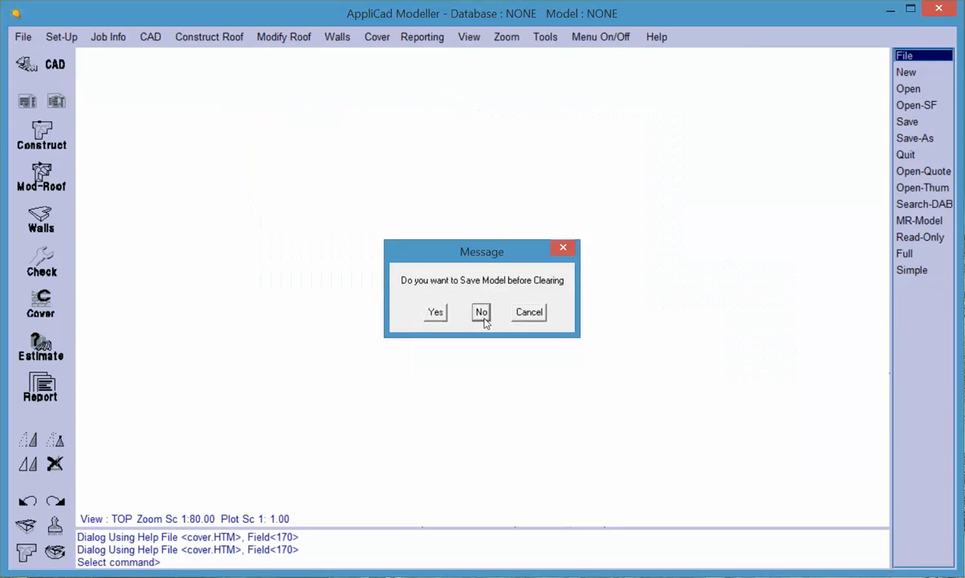
pyautogui.click(41, 138)
pyautogui.click(42, 186)
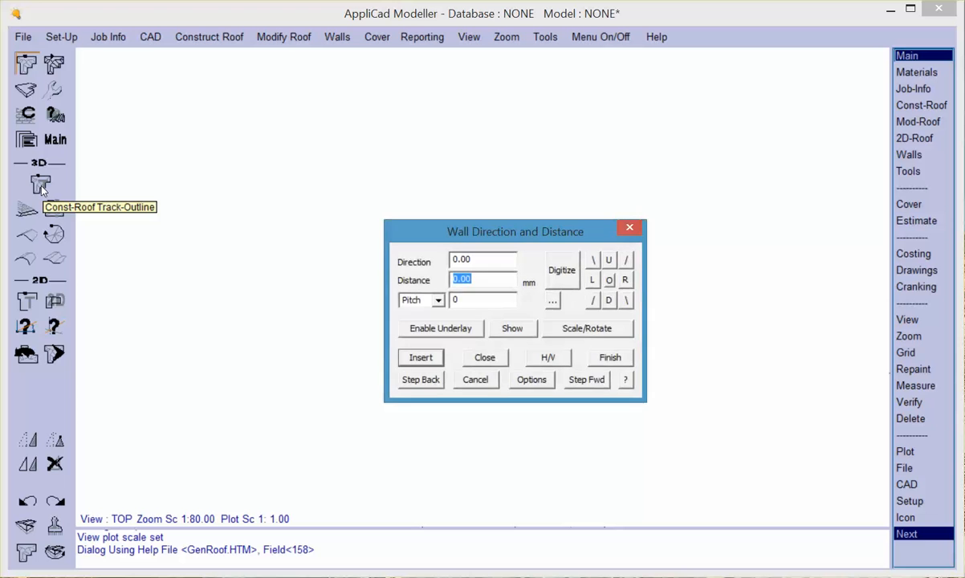
pyautogui.moveTo(594, 225); pyautogui.dragTo(391, 90)
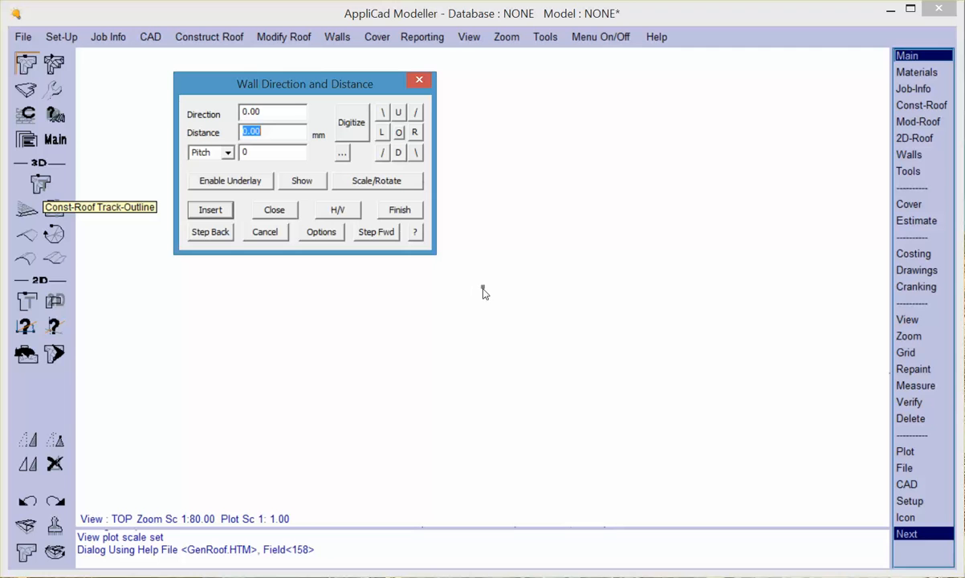
# Add the first two outline walls: 14500 mm to the right, followed by 5 m down
pyautogui.click(415, 134)
pyautogui.write('14500')
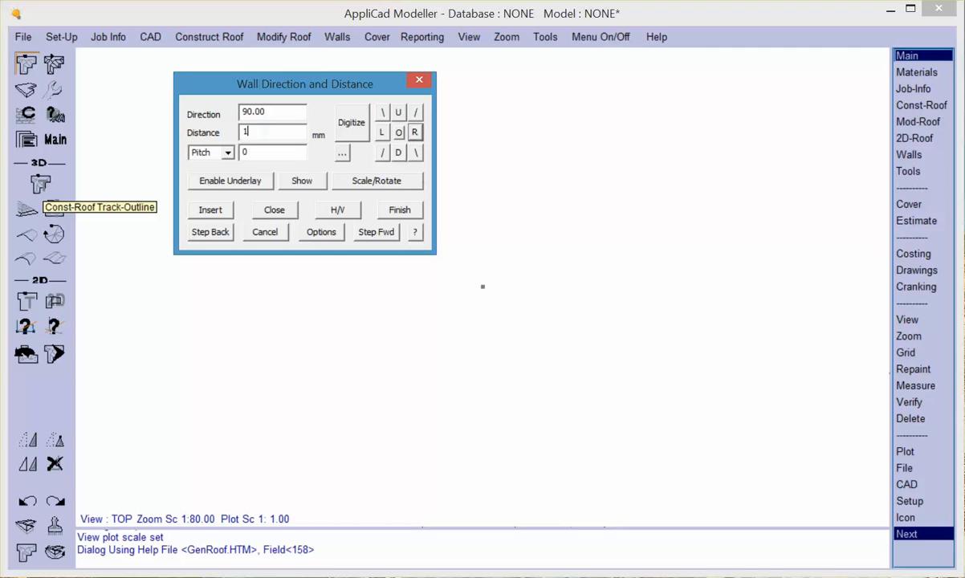
pyautogui.press('Return')
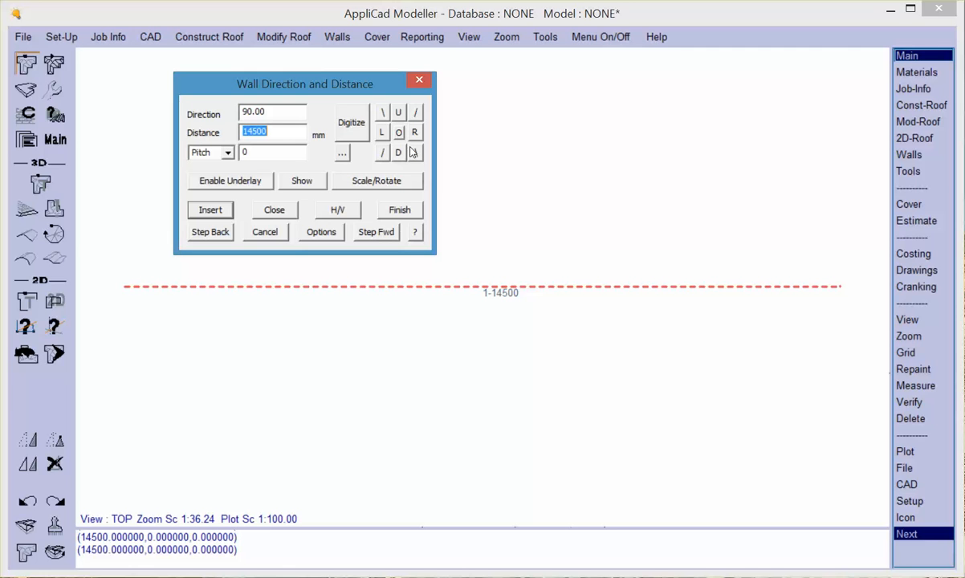
pyautogui.doubleClick(249, 111)
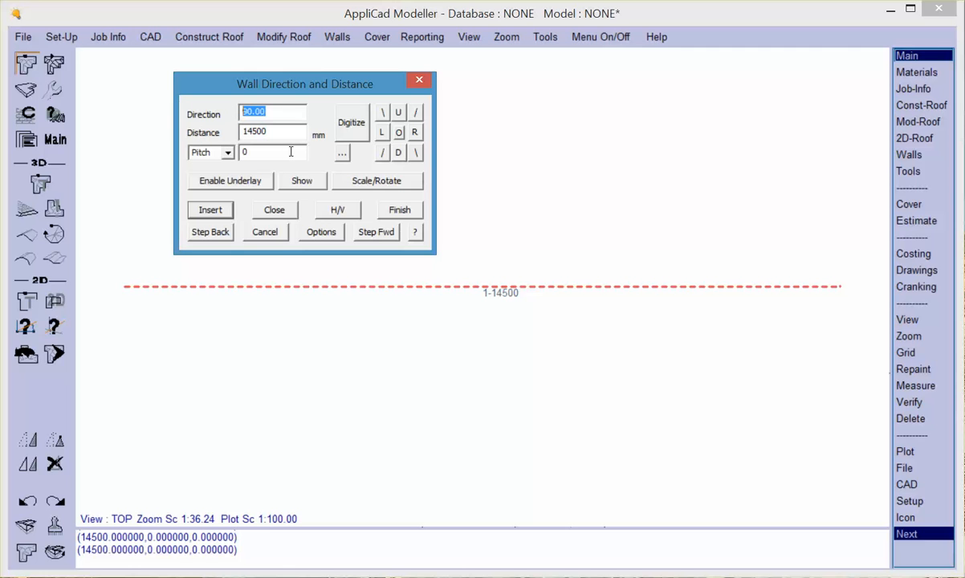
pyautogui.click(397, 151)
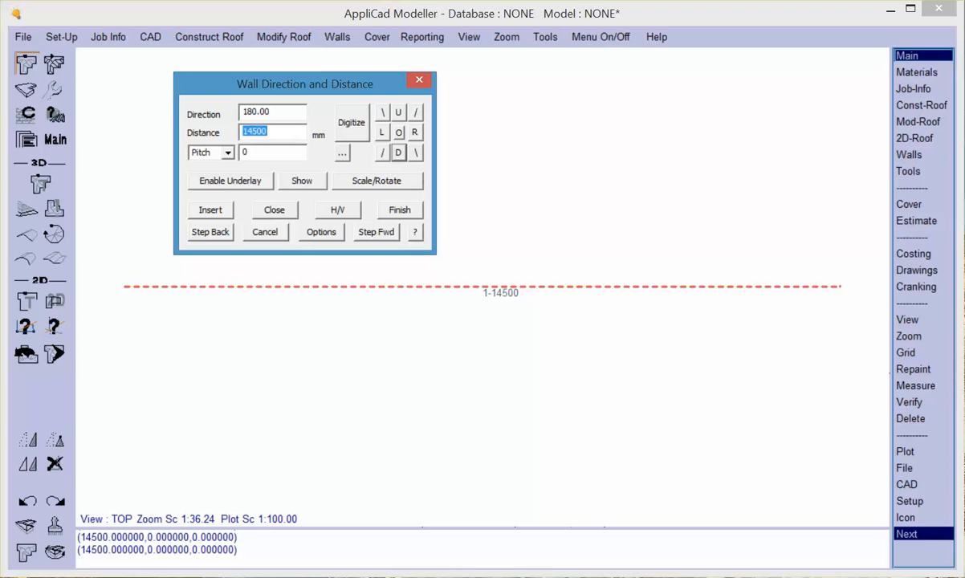
pyautogui.write('5m')
pyautogui.press('Return')
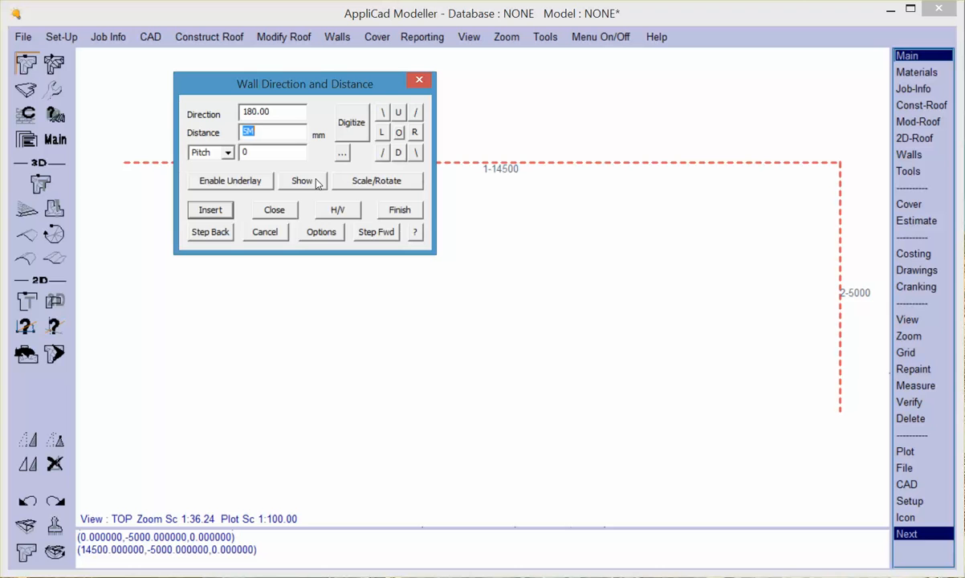
# Continue the outline with a wall 3600 mm to the right and a wall 6 m down
pyautogui.write('R3600')
pyautogui.press('Return')
pyautogui.write('D')
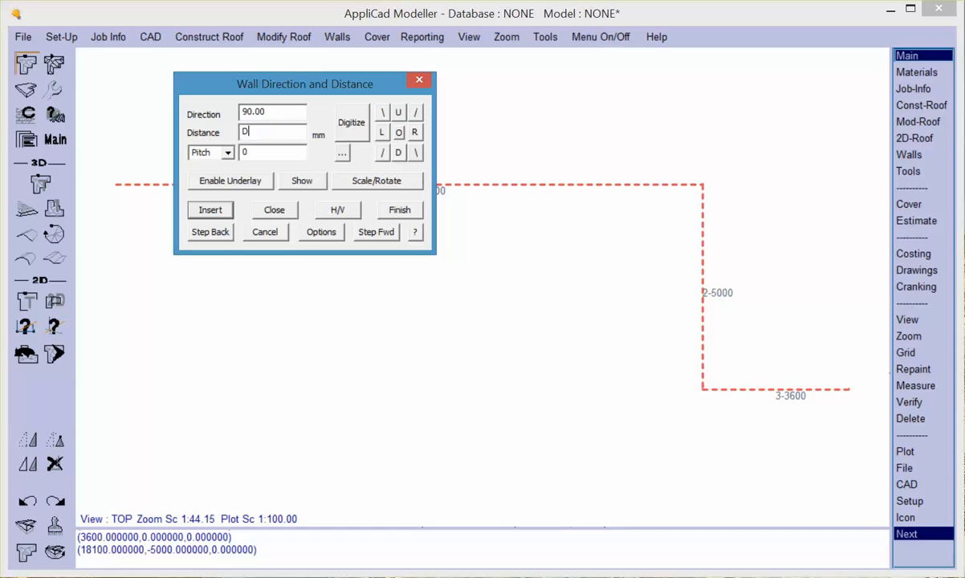
pyautogui.write('6M')
pyautogui.press('Return')
# Continue the outline with a wall 7250 mm to the left and a wall 1400 mm down
pyautogui.write('L')
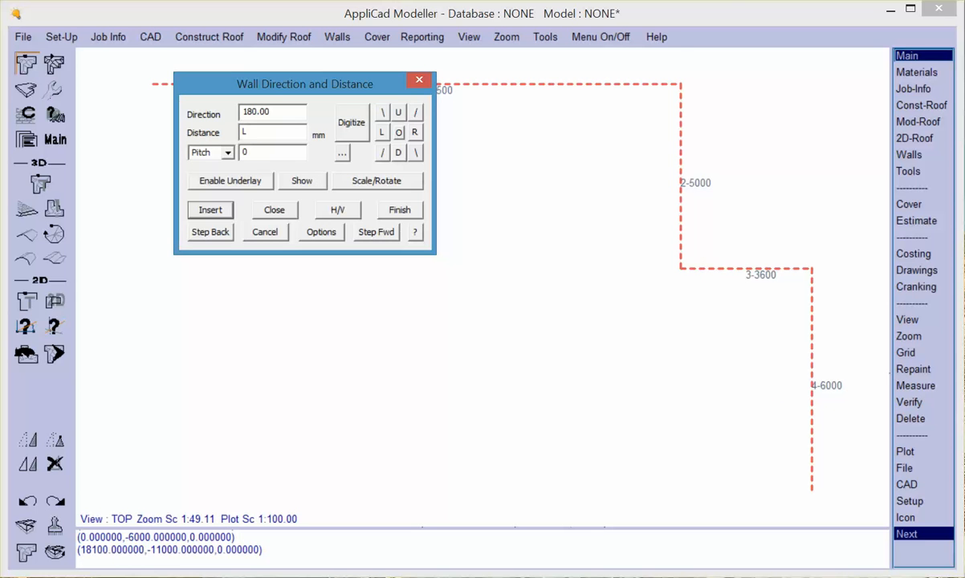
pyautogui.write('7250')
pyautogui.press('Return')
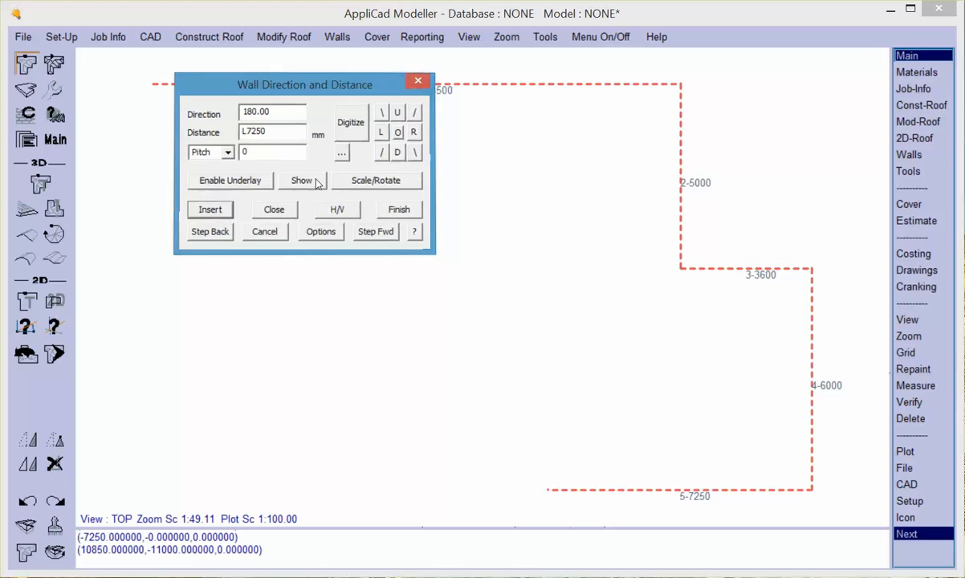
pyautogui.write('D1400')
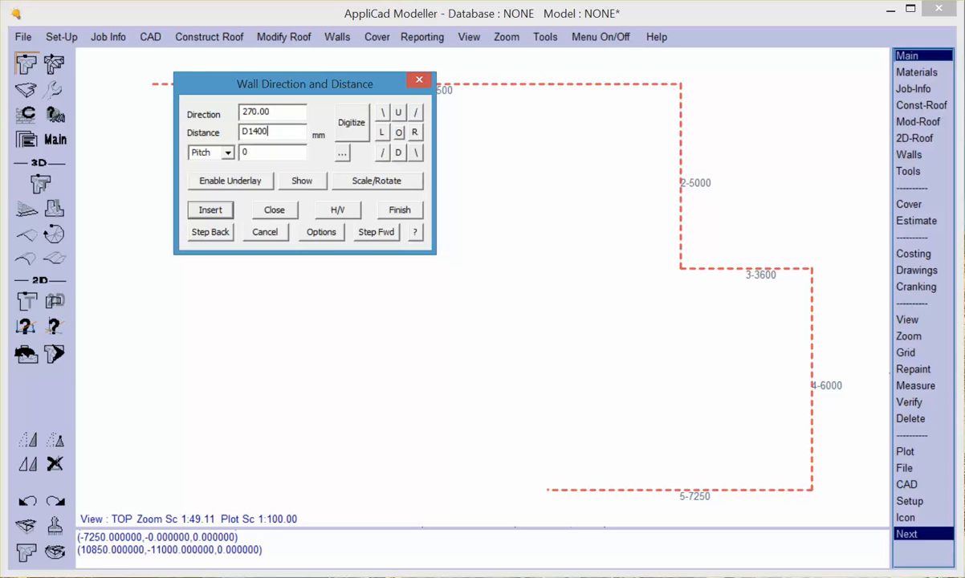
pyautogui.press('Return')
# Continue the outline with a wall 5825 mm to the left and a wall 3550 mm up
pyautogui.write('L')
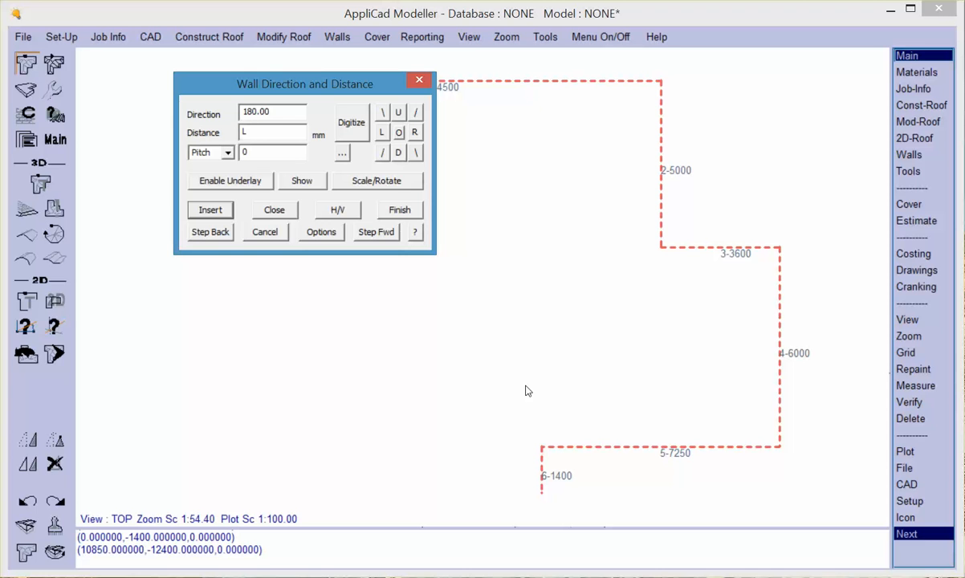
pyautogui.write('5825')
pyautogui.press('Return')
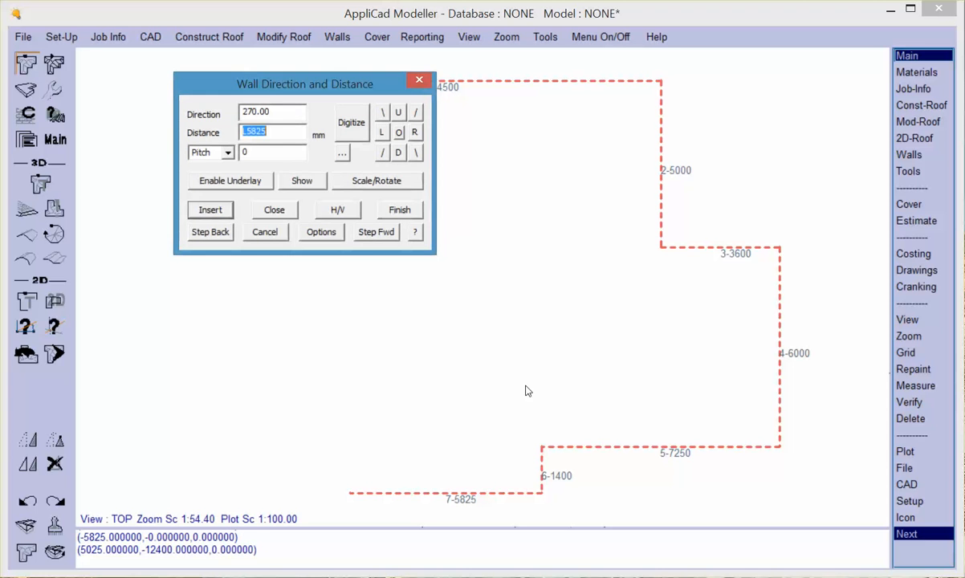
pyautogui.write('U3550')
pyautogui.press('Return')
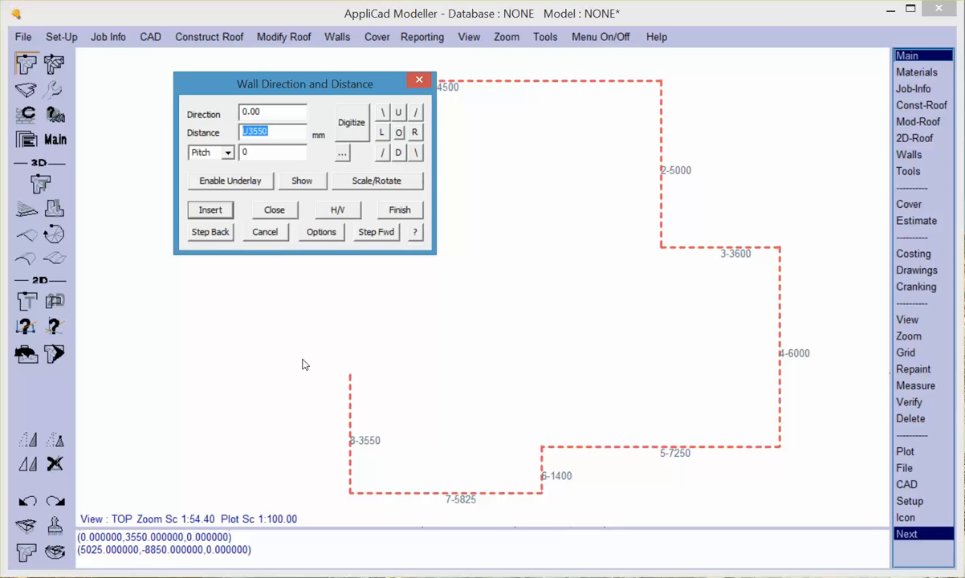
# Continue the outline with a wall 1250 mm to the right and a wall 3500 mm up
pyautogui.write('R1250')
pyautogui.click(213, 212)
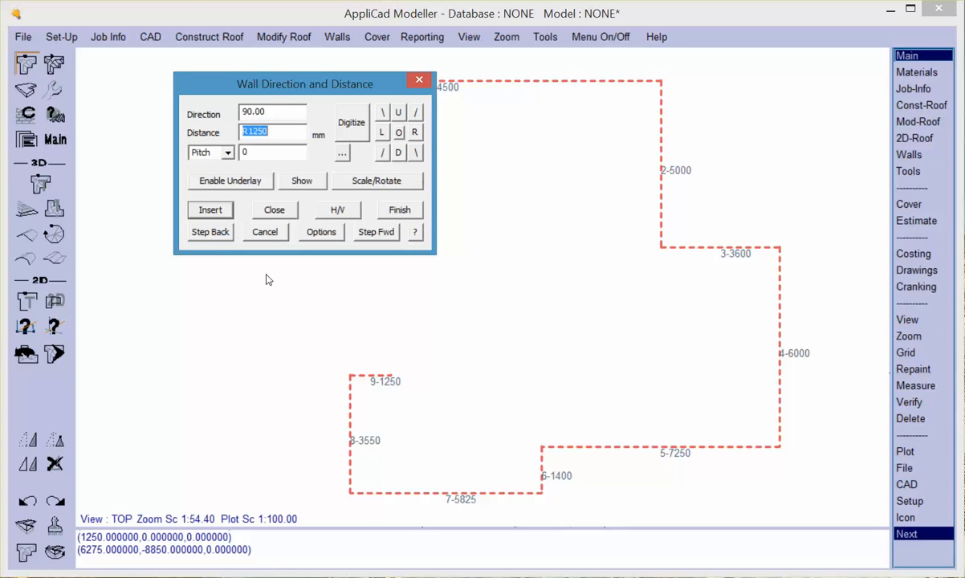
pyautogui.write('U3500')
pyautogui.press('Return')
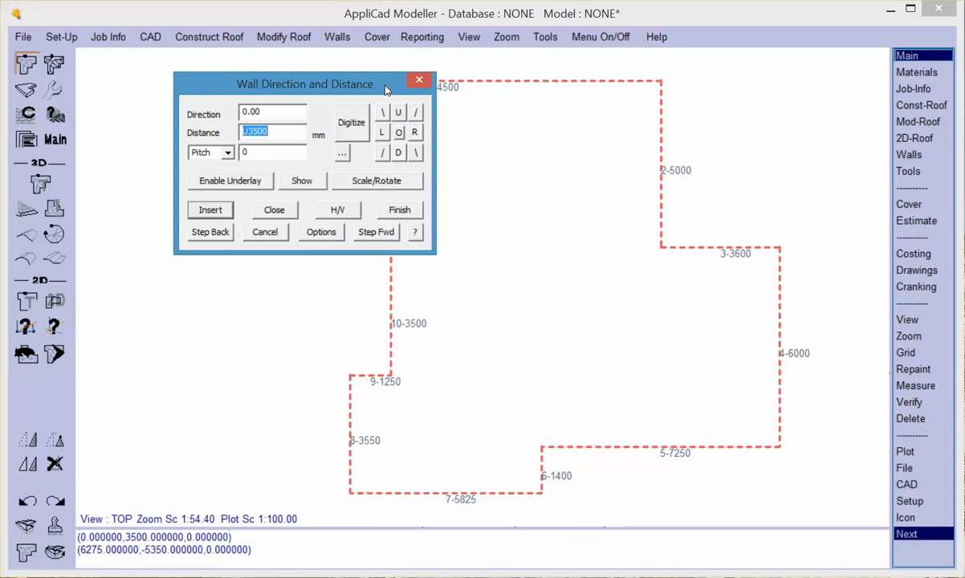
# Close the wall outline back to its starting point with the Close Square method
pyautogui.moveTo(361, 81); pyautogui.dragTo(671, 209)
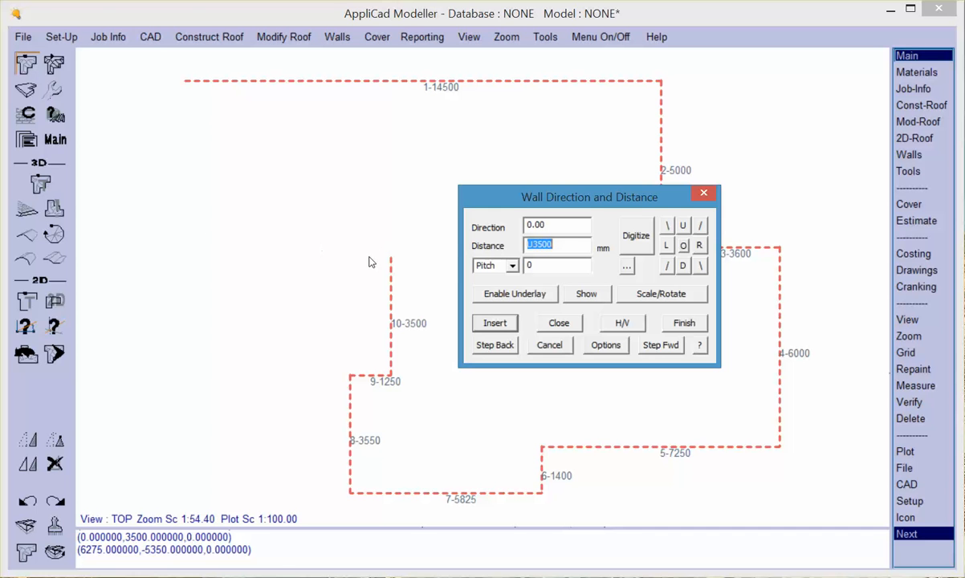
pyautogui.click(559, 323)
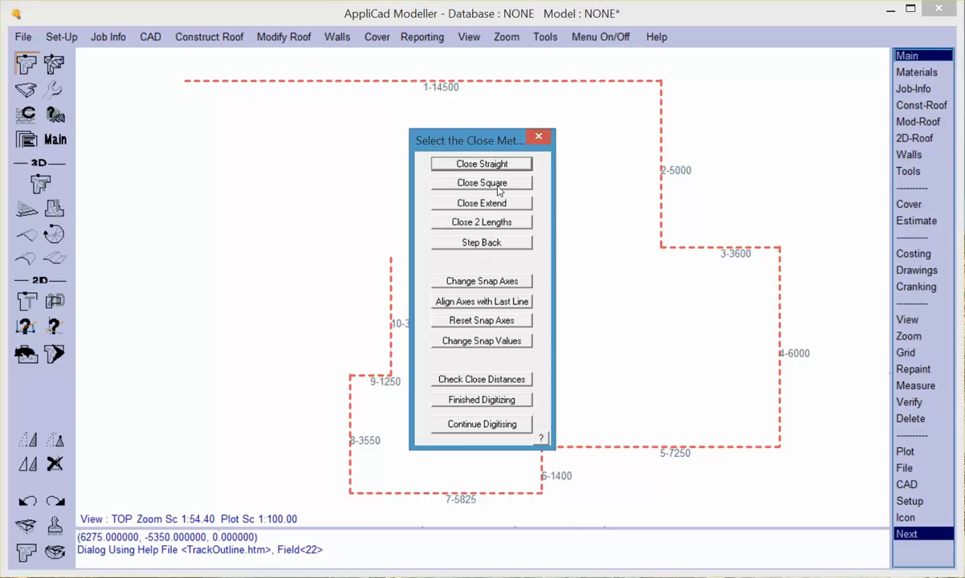
pyautogui.click(474, 180)
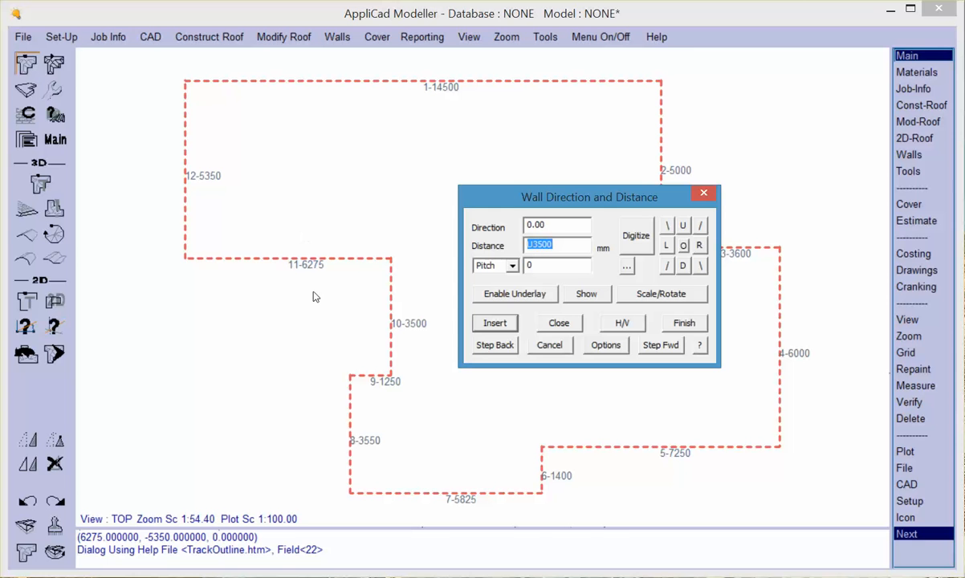
# Step the outline back to the 3500 mm wall, removing the stray extra segments and the closing walls
pyautogui.click(493, 325)
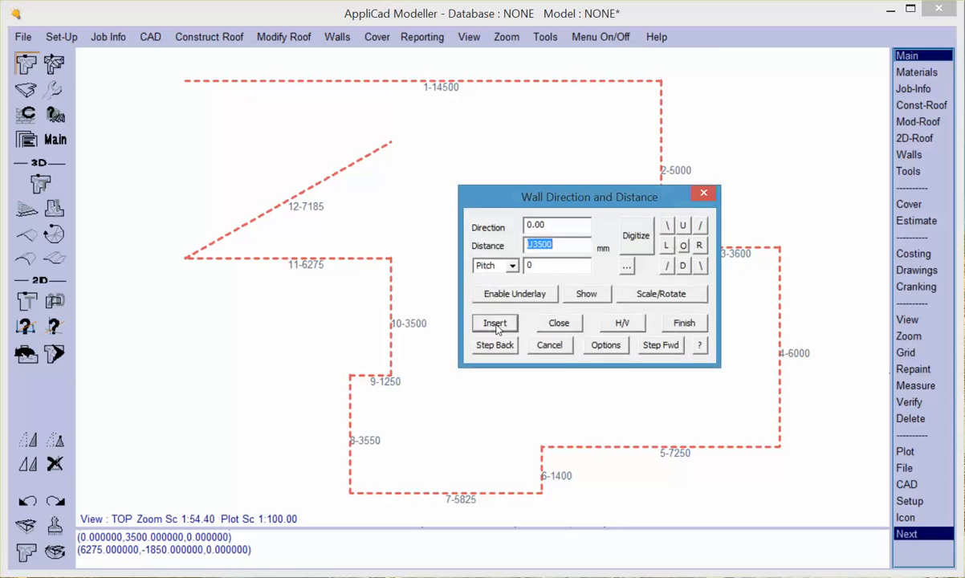
pyautogui.click(494, 325)
pyautogui.click(501, 347)
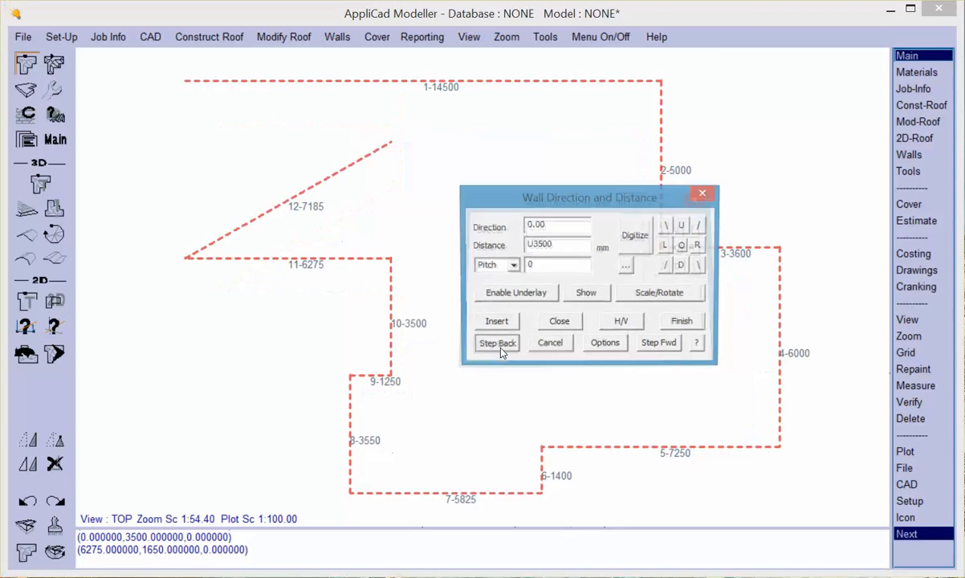
pyautogui.click(501, 346)
pyautogui.click(501, 348)
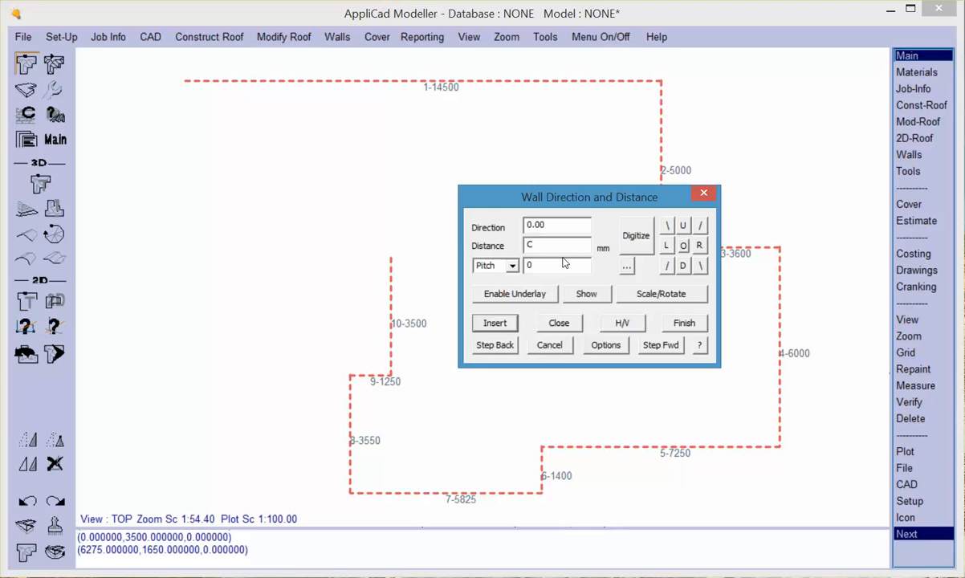
# Close the outline square with the C distance code and finish it to reach the roof defaults
pyautogui.press('Return')
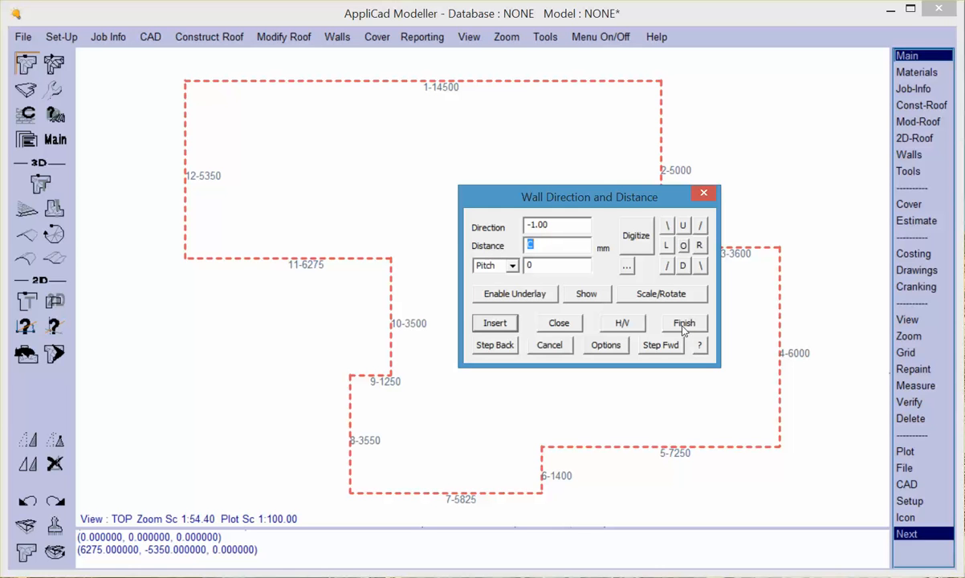
pyautogui.write('F')
pyautogui.press('Return')
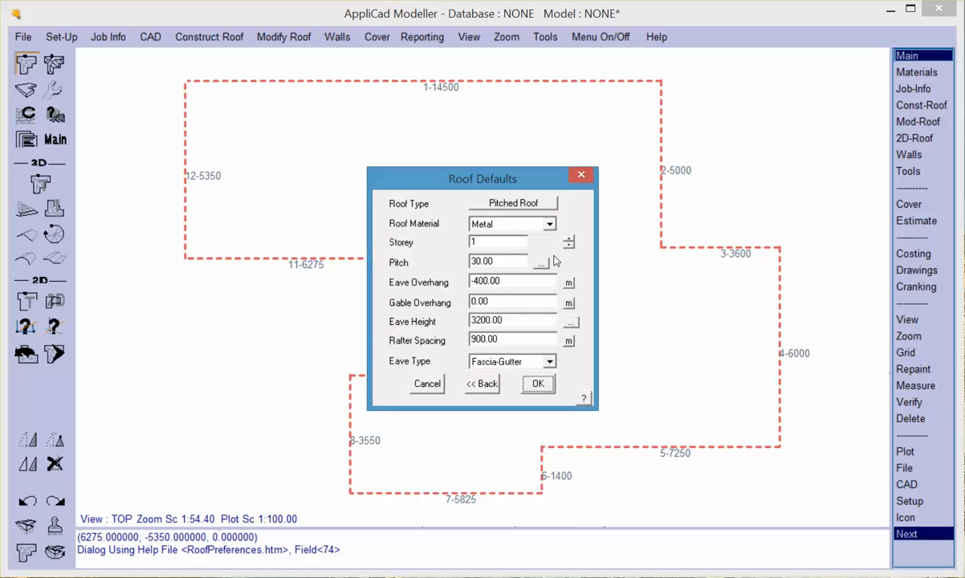
# Set the roof type to Pitched Roof and the roof material to Metal in the roof defaults
pyautogui.moveTo(531, 175); pyautogui.dragTo(533, 121)
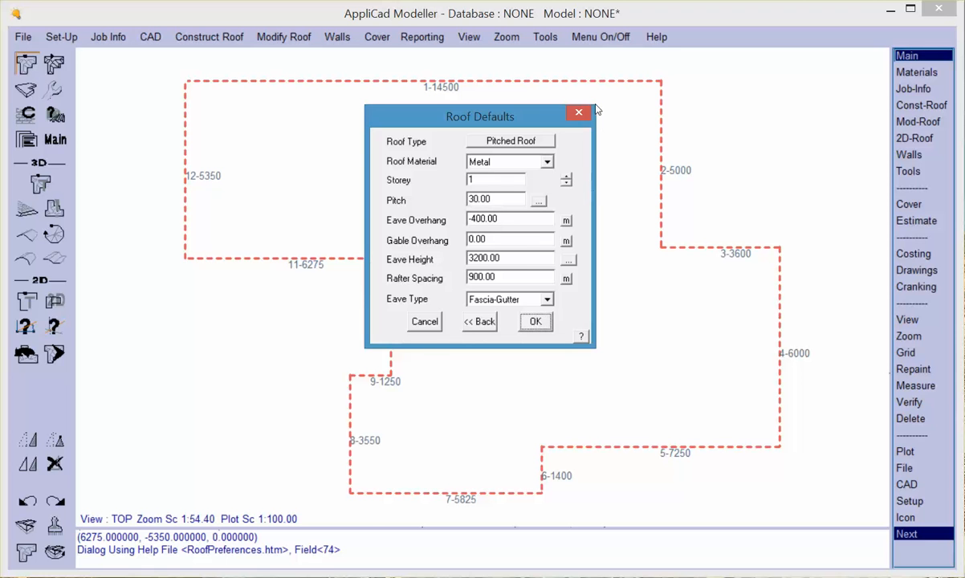
pyautogui.click(543, 144)
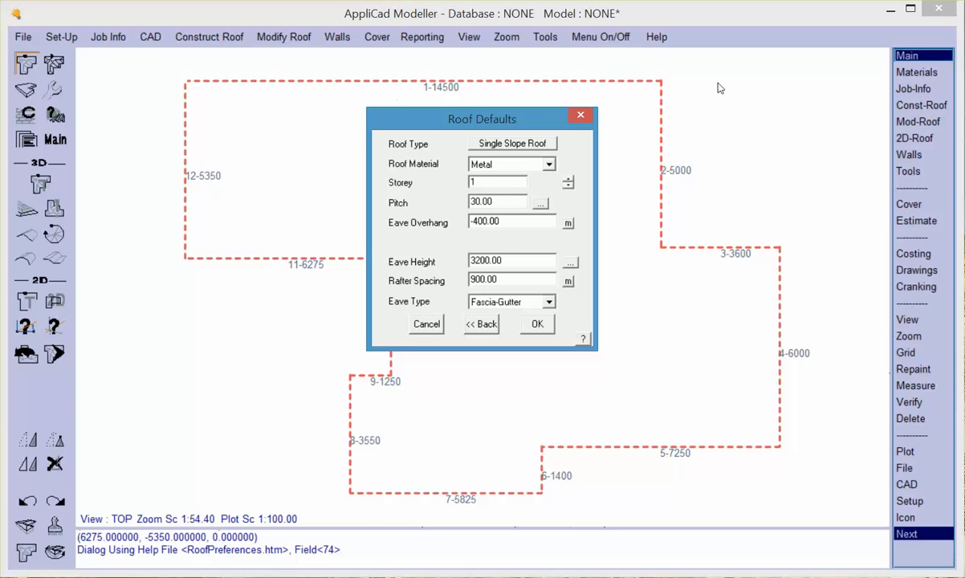
pyautogui.click(551, 144)
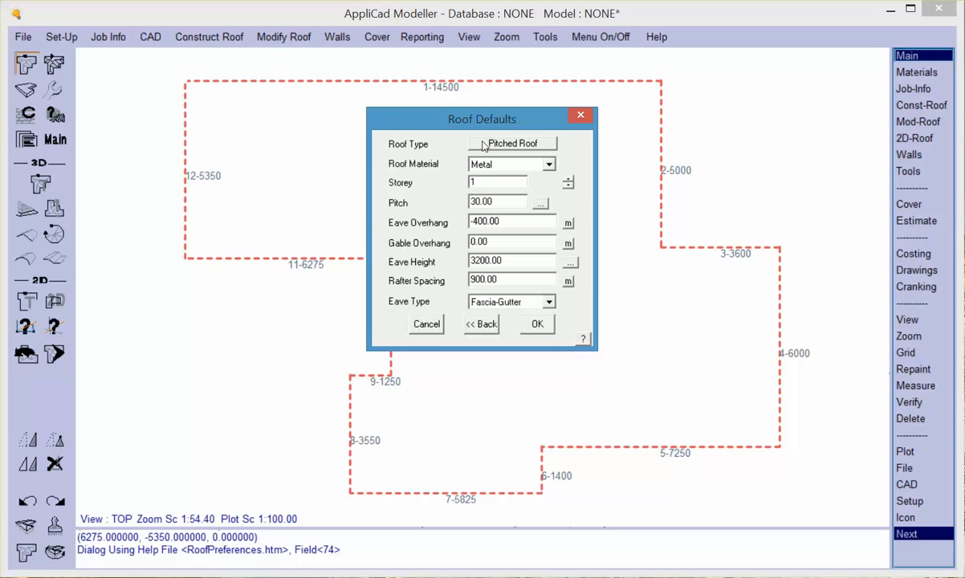
pyautogui.click(549, 164)
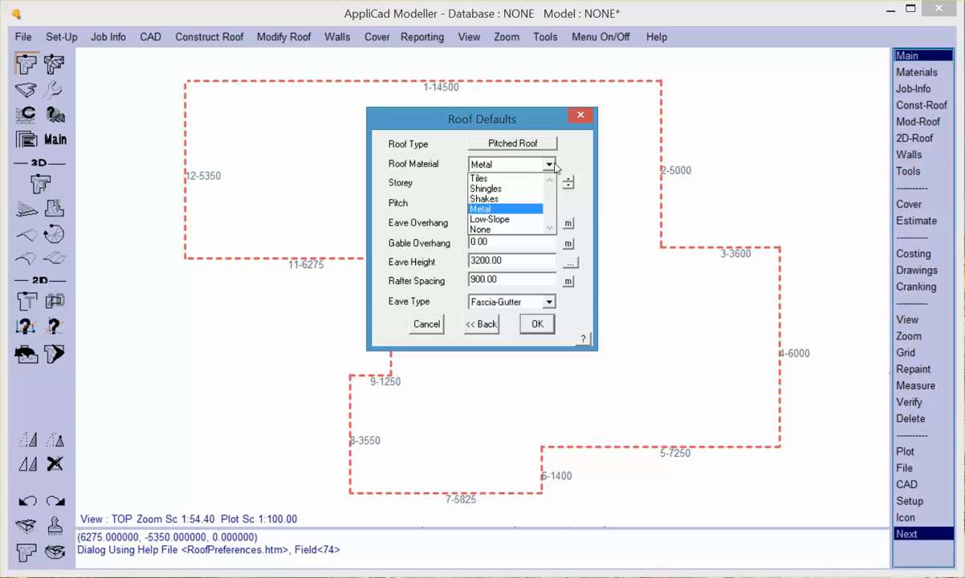
pyautogui.click(506, 209)
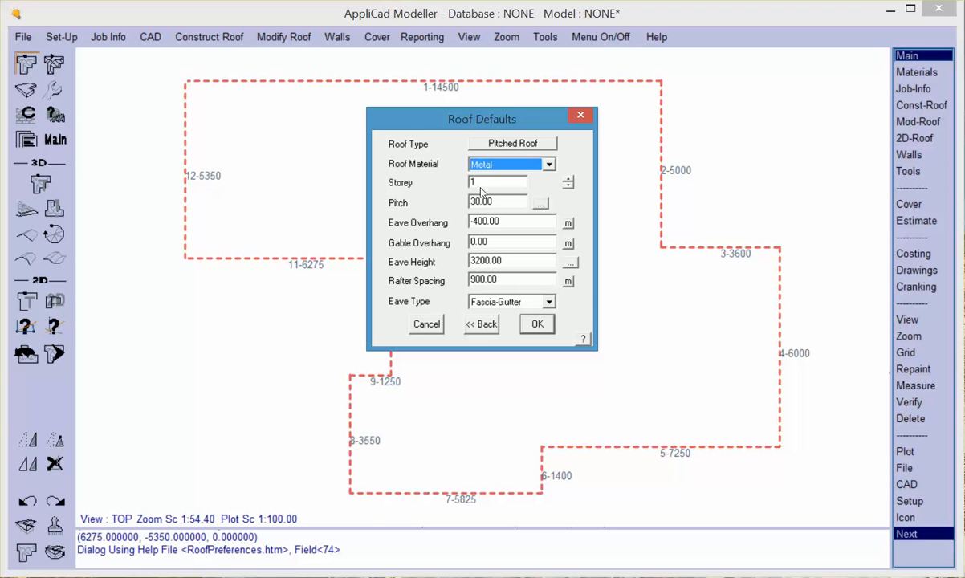
# Set the eave overhang to -450 mm in the roof defaults
pyautogui.moveTo(493, 202); pyautogui.dragTo(461, 192)
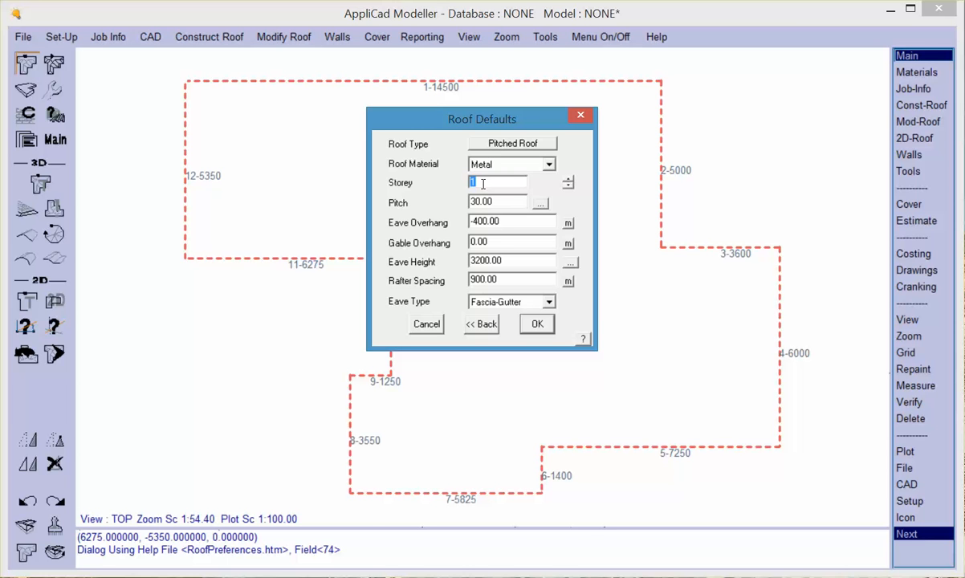
pyautogui.press('Tab')
pyautogui.press('Tab')
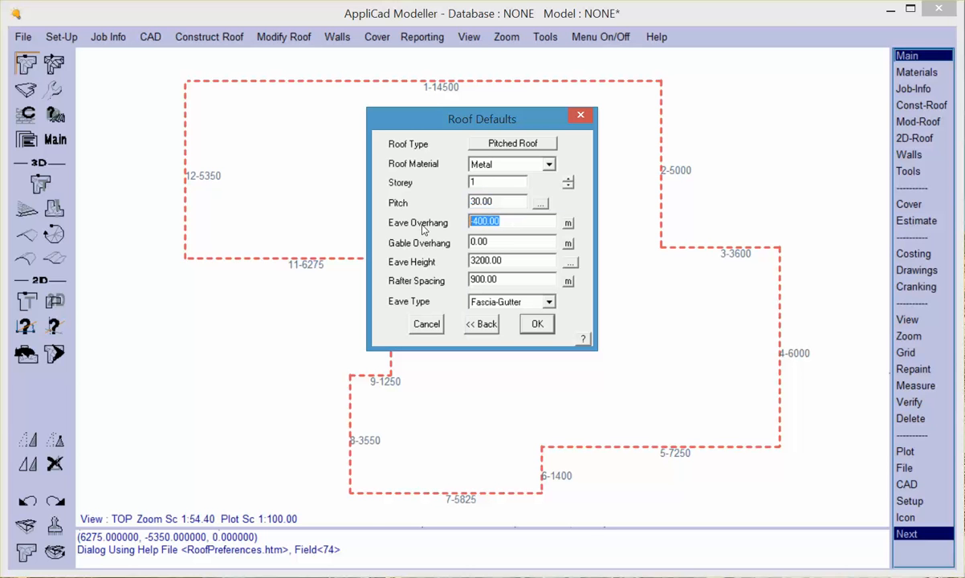
pyautogui.write('4500')
pyautogui.press('BackSpace')
pyautogui.moveTo(520, 223); pyautogui.dragTo(465, 226)
pyautogui.write('-450')
# Set the gable overhang to 300 mm in the roof defaults
pyautogui.click(493, 240)
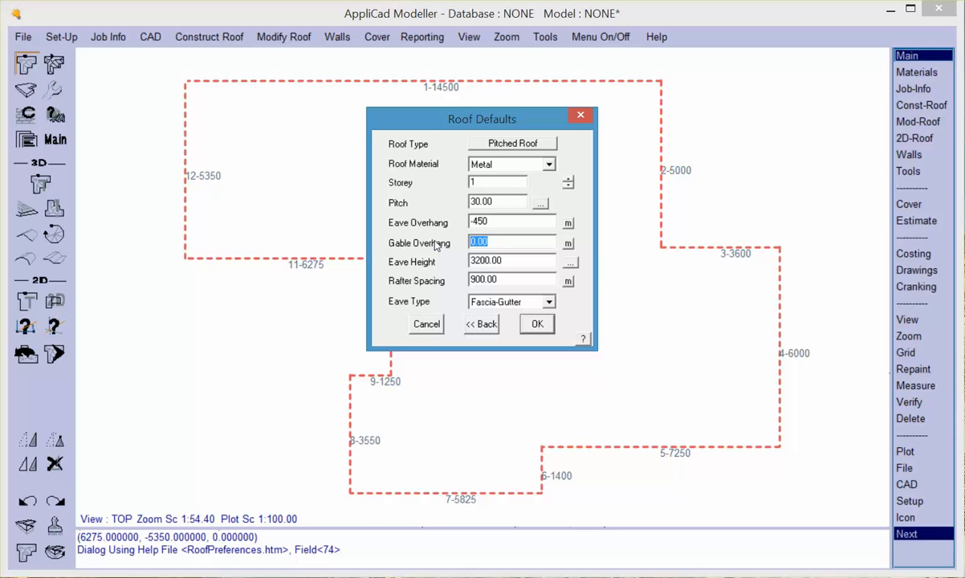
pyautogui.write('300')
pyautogui.press('Tab')
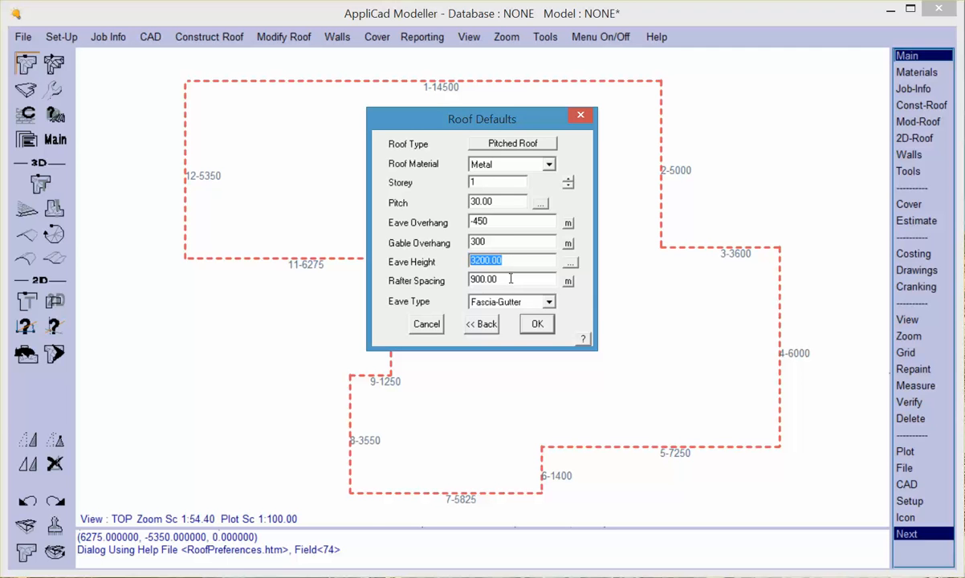
pyautogui.moveTo(508, 279); pyautogui.dragTo(465, 279)
pyautogui.moveTo(495, 241); pyautogui.dragTo(470, 222)
pyautogui.moveTo(504, 260); pyautogui.dragTo(471, 273)
pyautogui.moveTo(494, 222); pyautogui.dragTo(469, 225)
pyautogui.moveTo(509, 261); pyautogui.dragTo(460, 266)
pyautogui.press('Tab')
# Set the eave type to Fascia-Gutter and accept the roof defaults
pyautogui.click(550, 302)
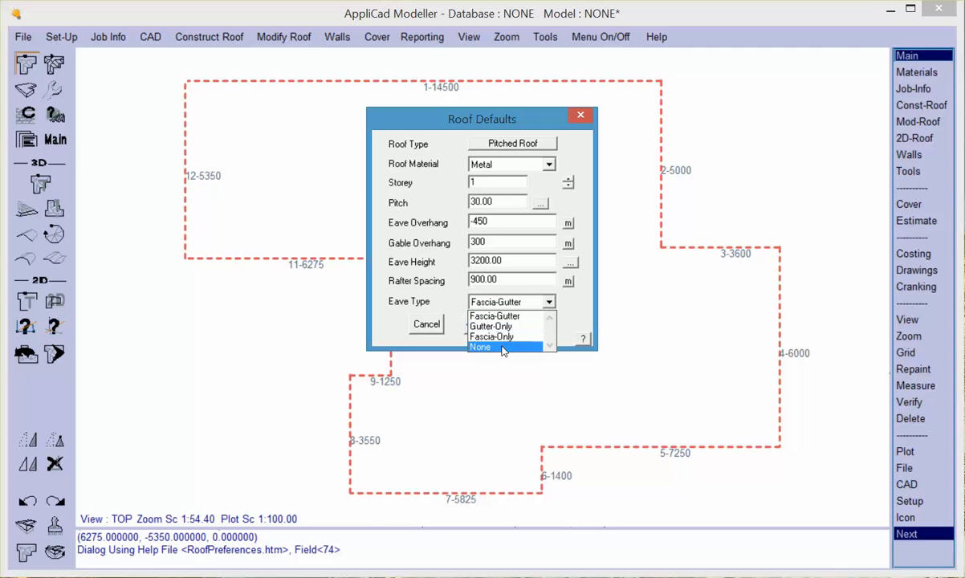
pyautogui.click(511, 316)
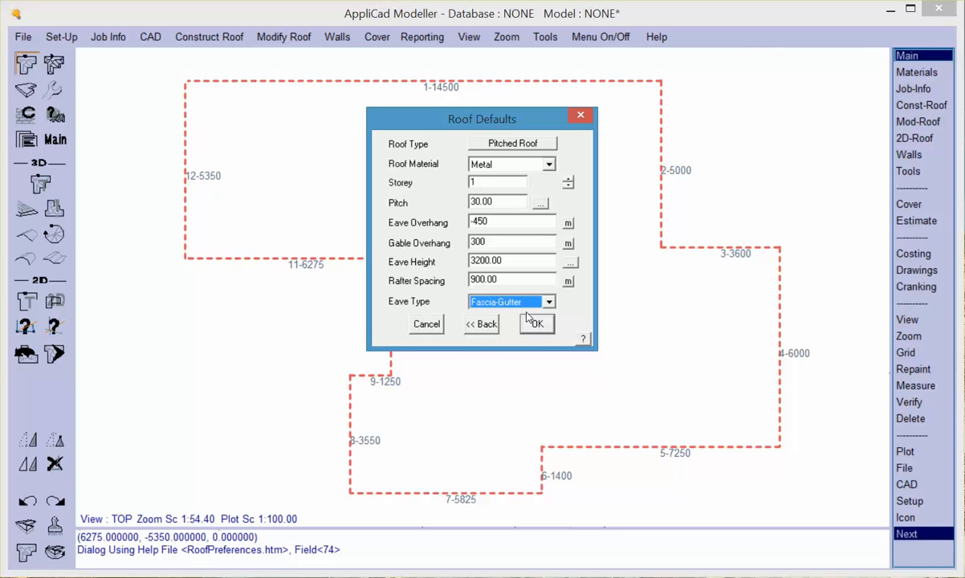
pyautogui.click(536, 325)
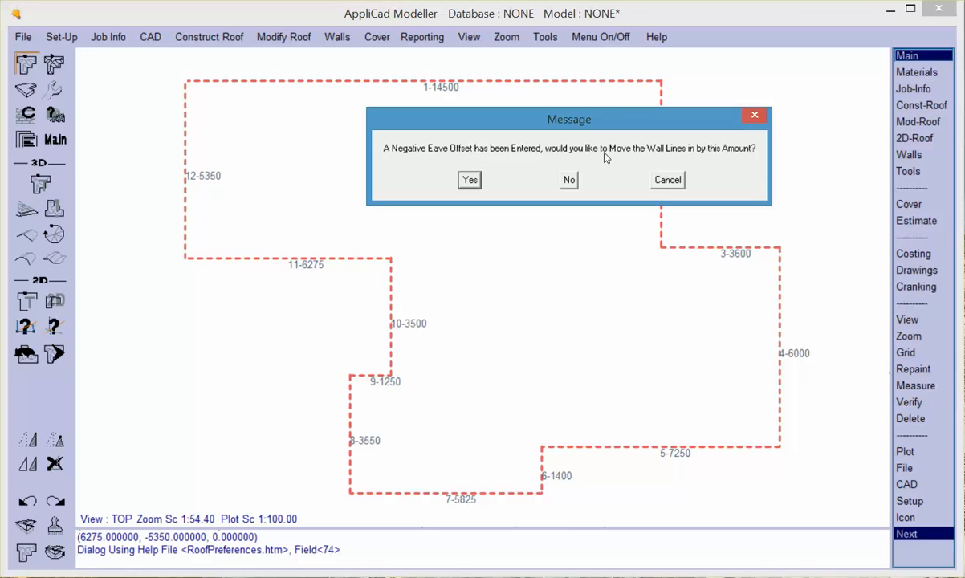
# Agree to move the wall lines in by the negative eave offset and generate the roof without any modification options
pyautogui.click(471, 182)
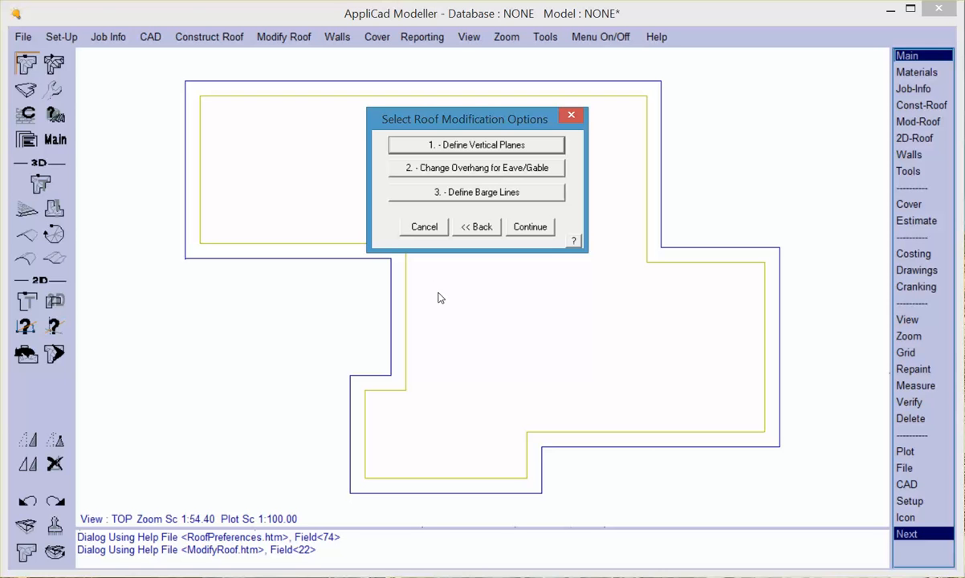
pyautogui.moveTo(545, 120); pyautogui.dragTo(533, 158)
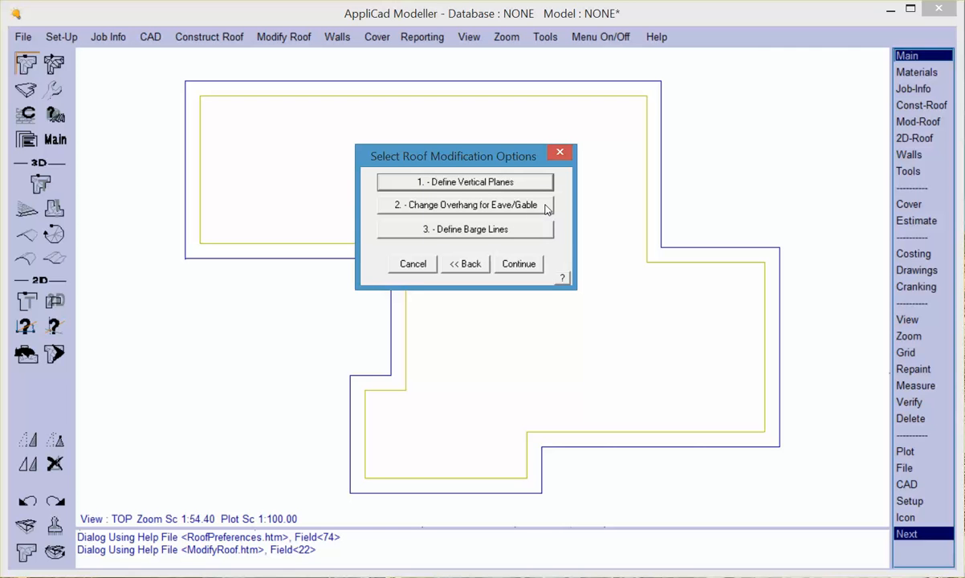
pyautogui.click(519, 266)
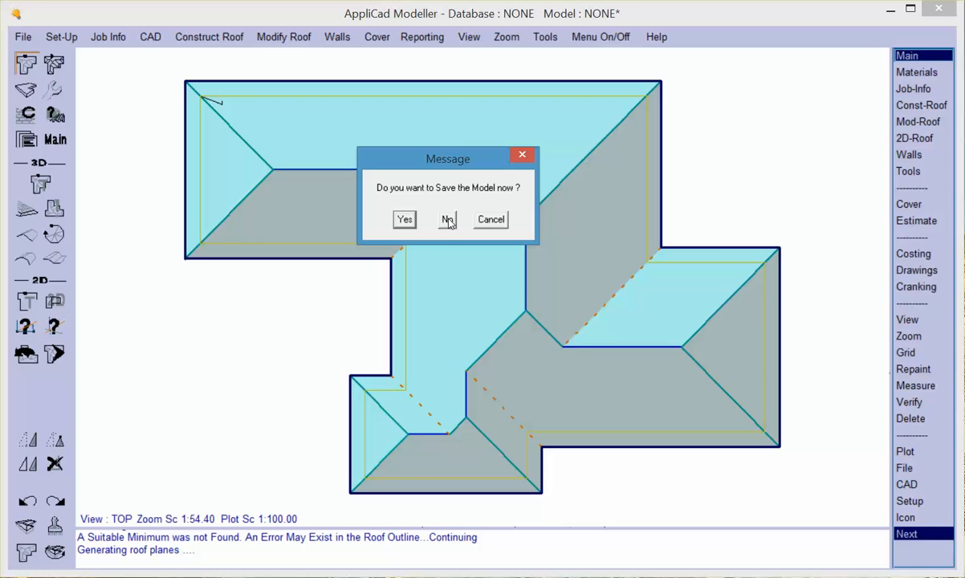
# Save the generated roof in a database file named RaysTestJob with the model name Model1
pyautogui.click(389, 219)
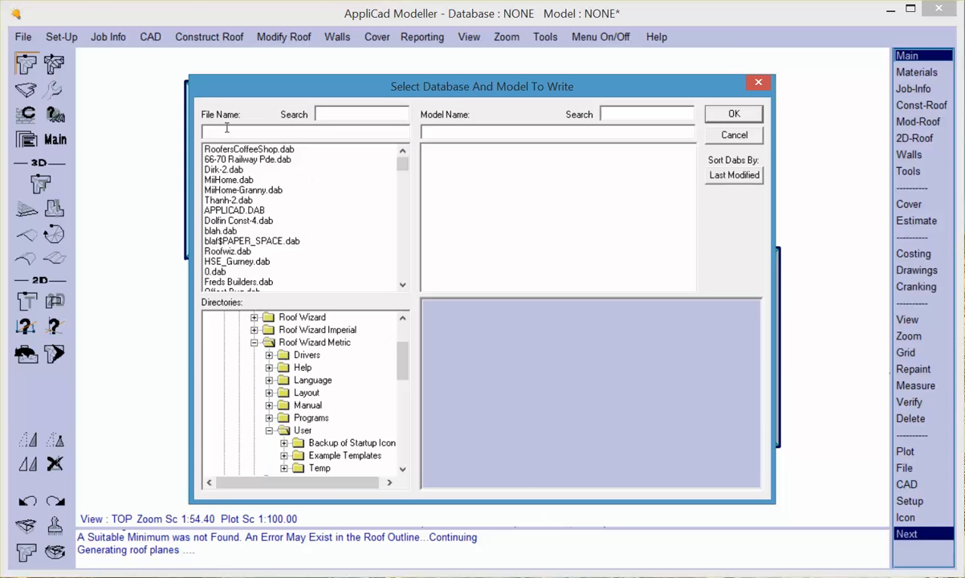
pyautogui.write('rAYS')
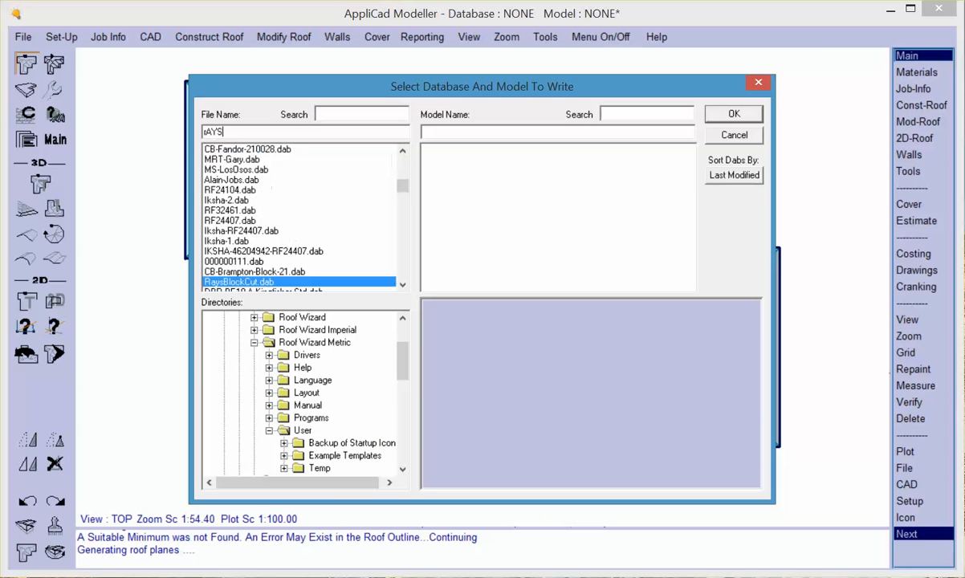
pyautogui.write('TESTJOB')
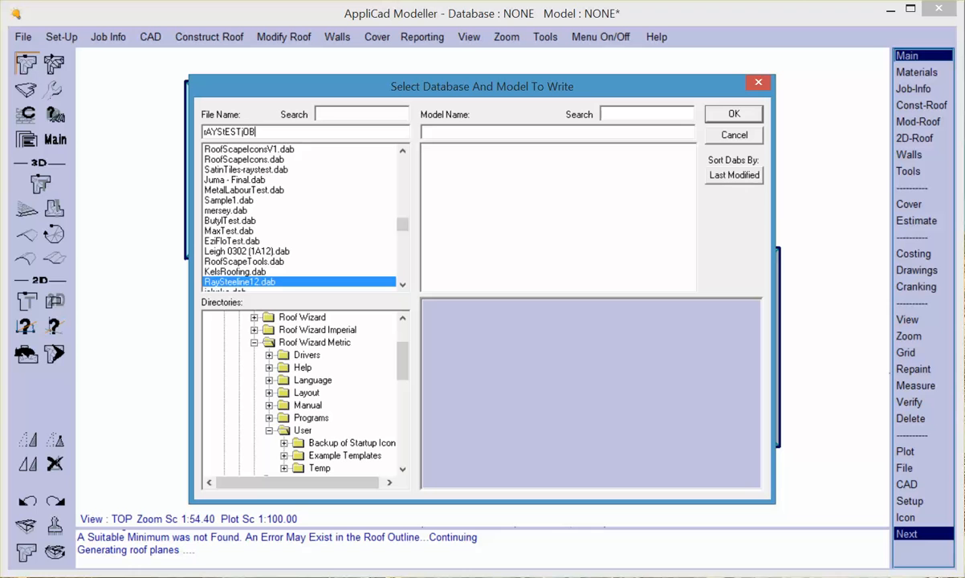
pyautogui.moveTo(261, 130); pyautogui.dragTo(75, 142)
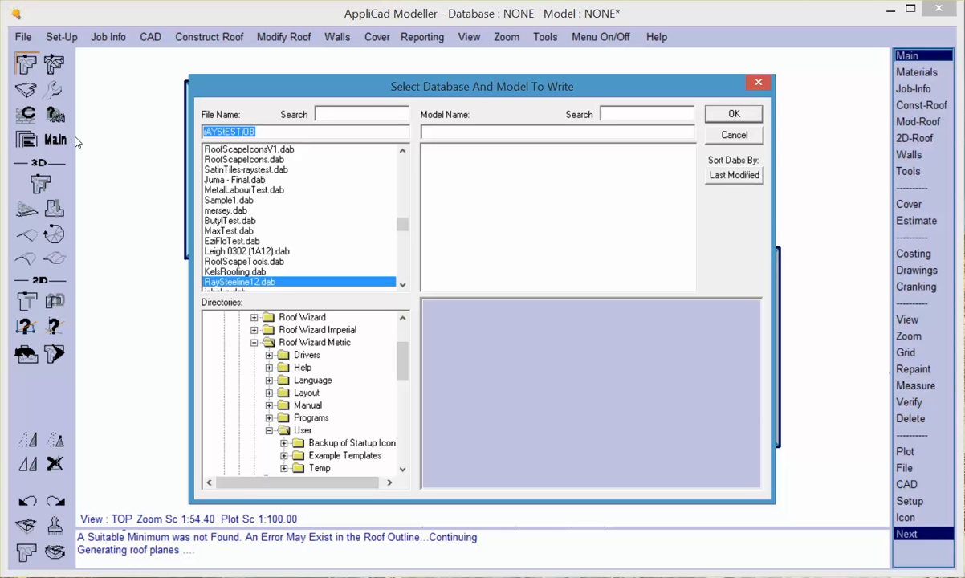
pyautogui.write('RaysTest')
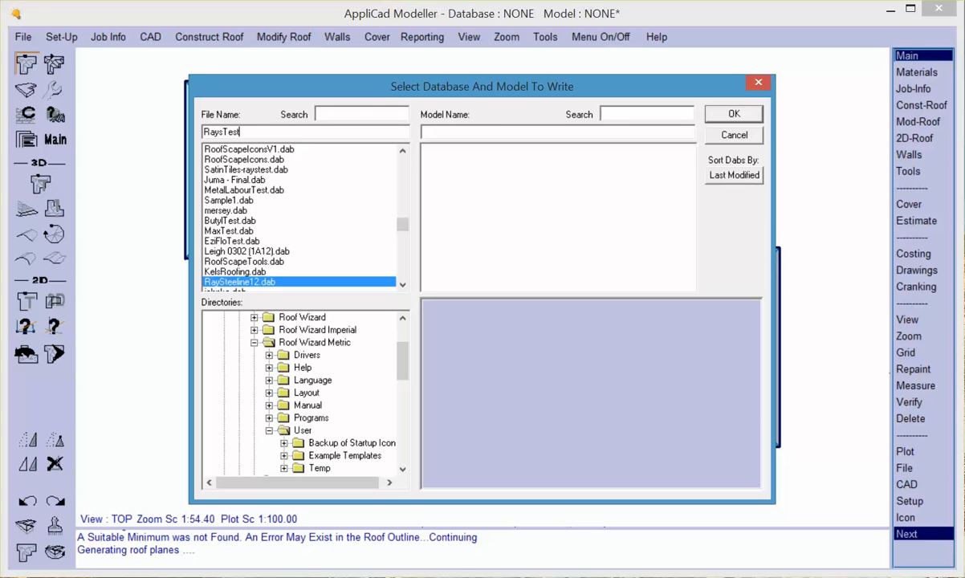
pyautogui.write('Job')
pyautogui.click(440, 133)
pyautogui.write('Model1')
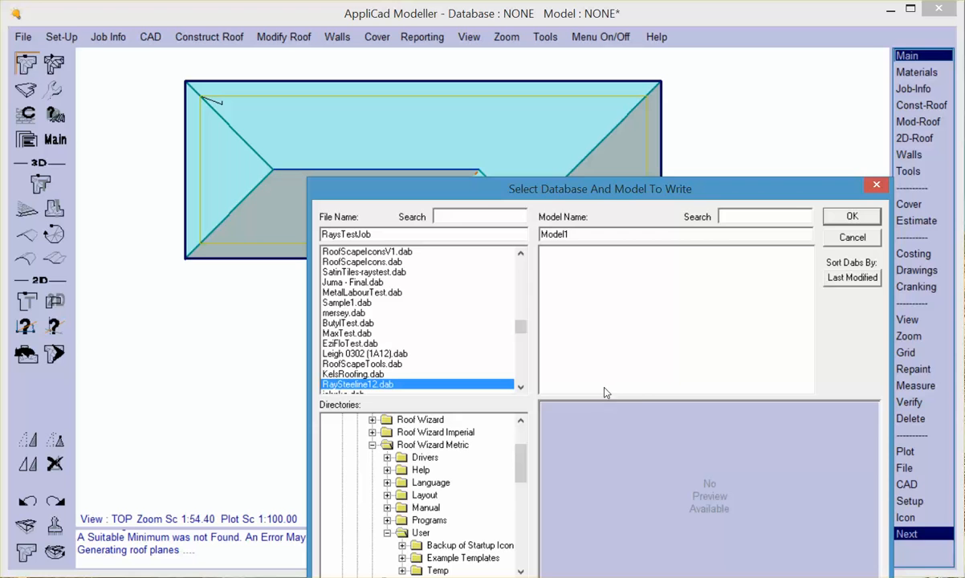
pyautogui.moveTo(451, 184); pyautogui.dragTo(385, 92)
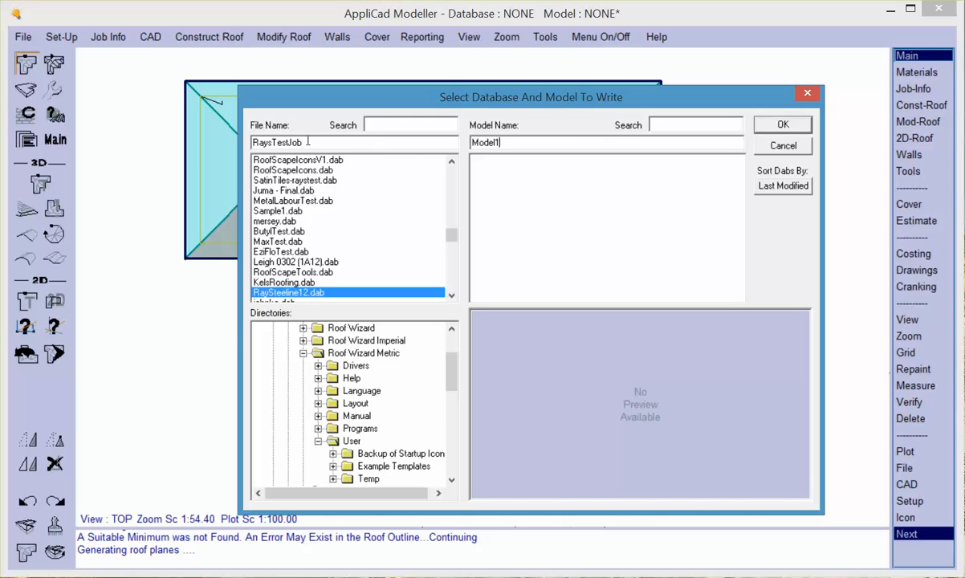
pyautogui.click(780, 125)
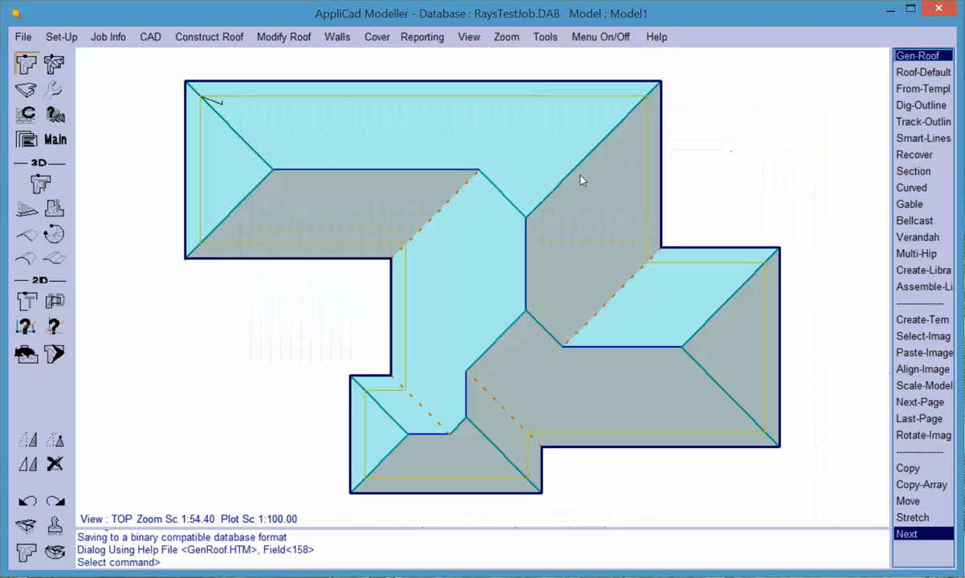